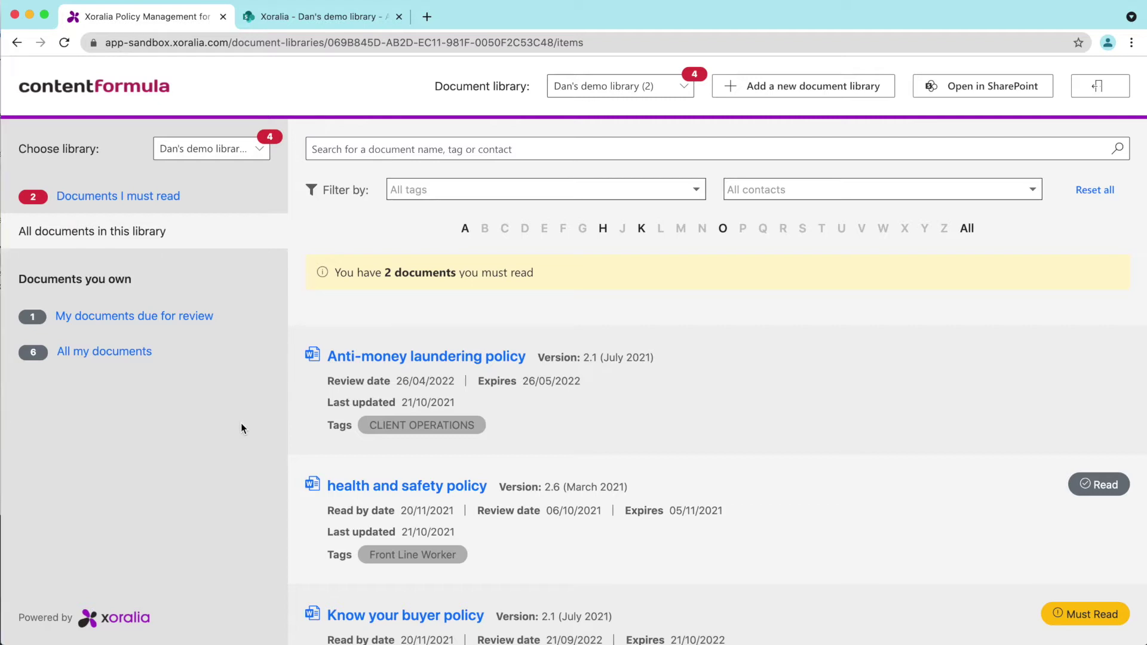
Expand the Choose library dropdown to see the available document libraries
{"action": "left_click", "coordinate": [267, 154]}
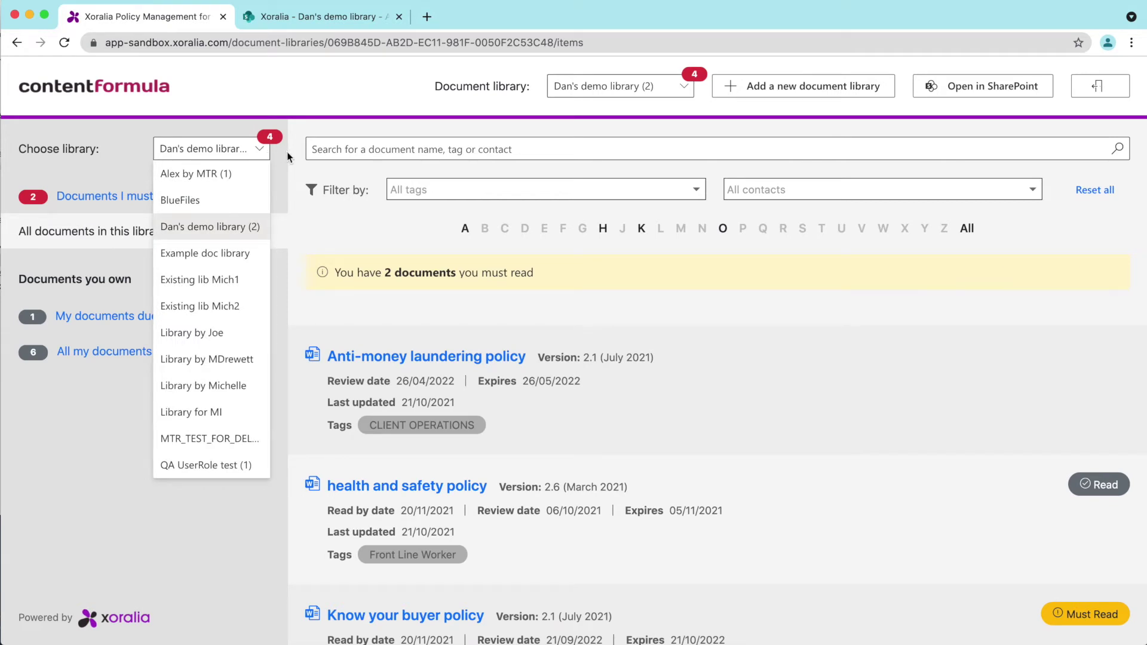
Close the library list unchanged and filter to Documents I must read, led by KYC onboarding processes
{"action": "left_click", "coordinate": [287, 152]}
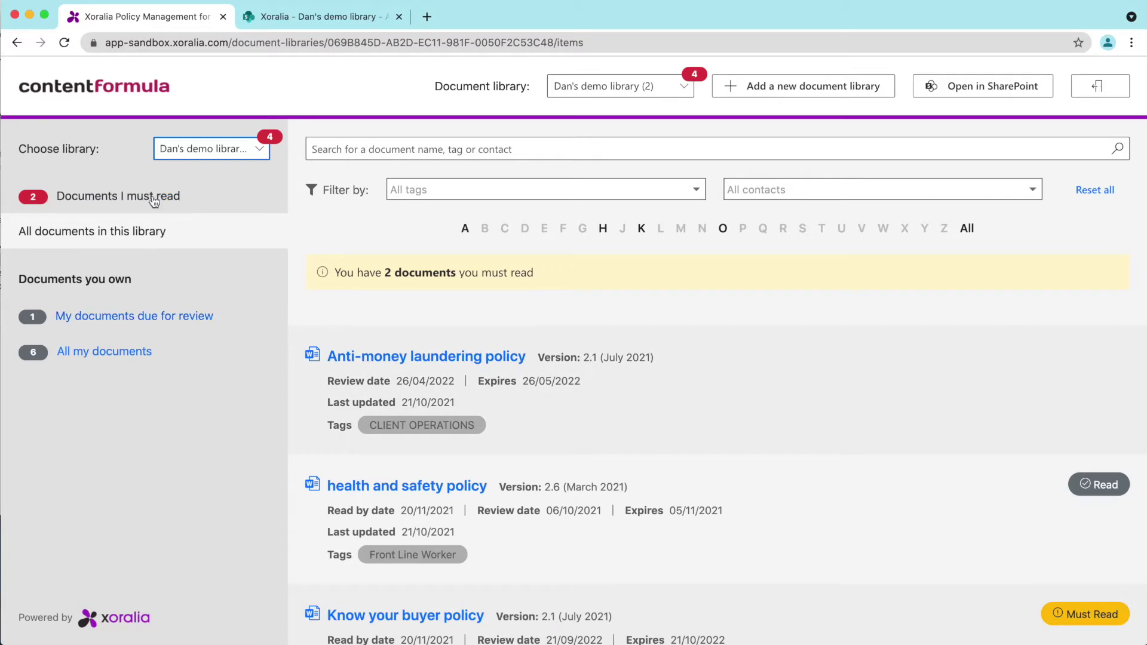
{"action": "left_click", "coordinate": [154, 202]}
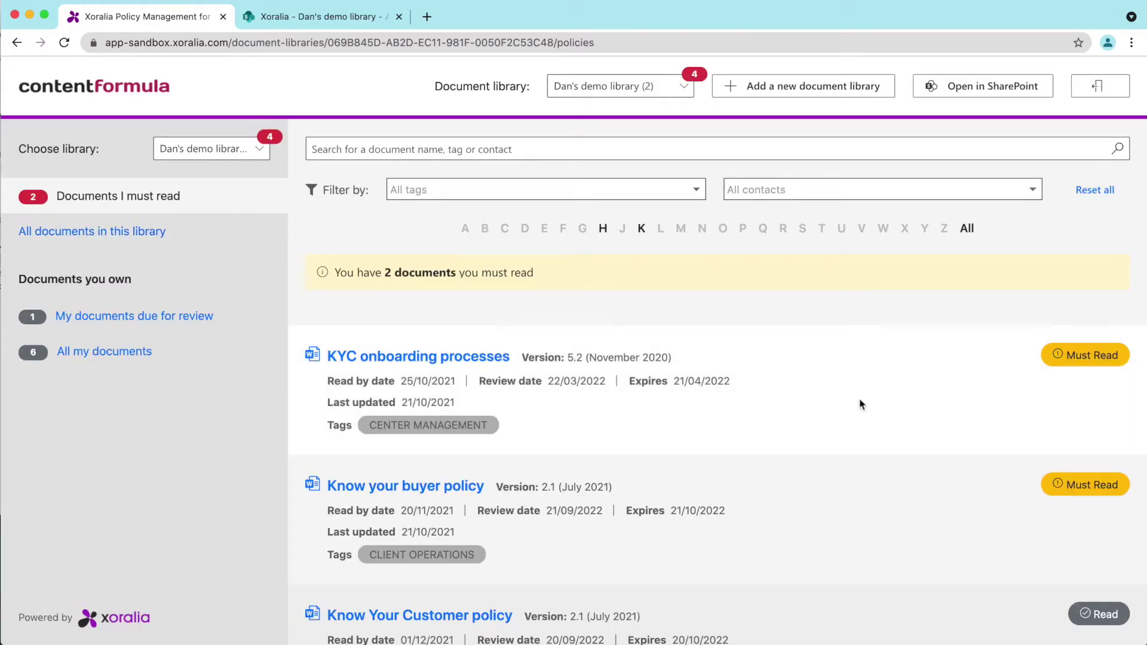
{"action": "scroll", "coordinate": [872, 400], "scroll_direction": "down", "scroll_amount": 5}
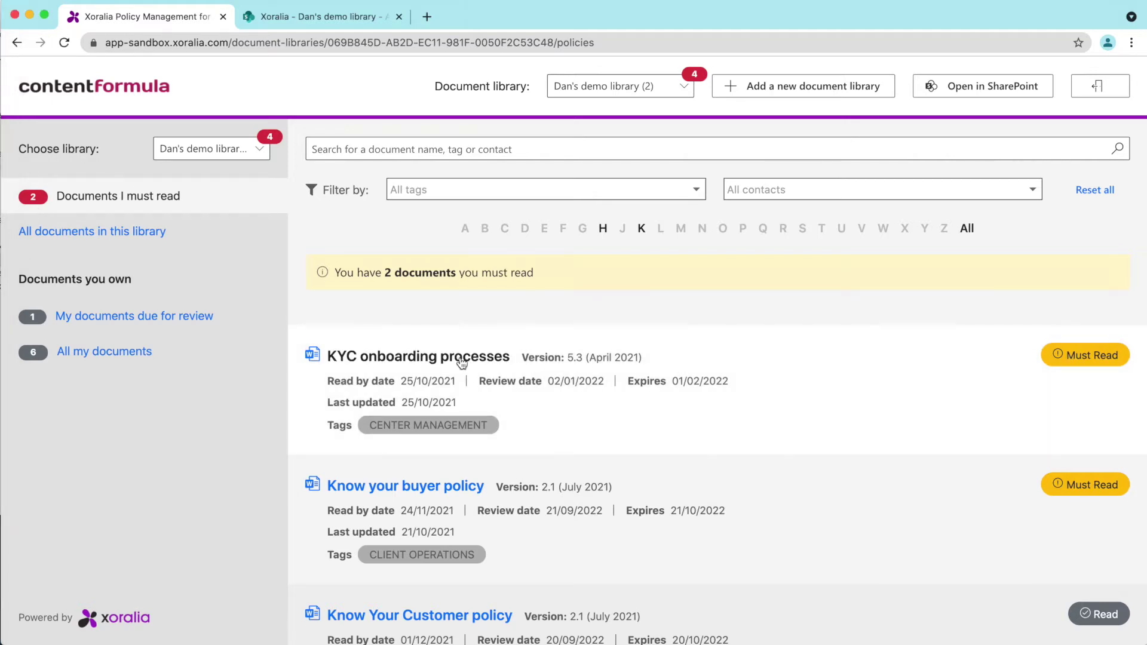
Open the KYC onboarding processes policy's detail dialog with its read confirmation and preview
{"action": "left_click", "coordinate": [460, 358]}
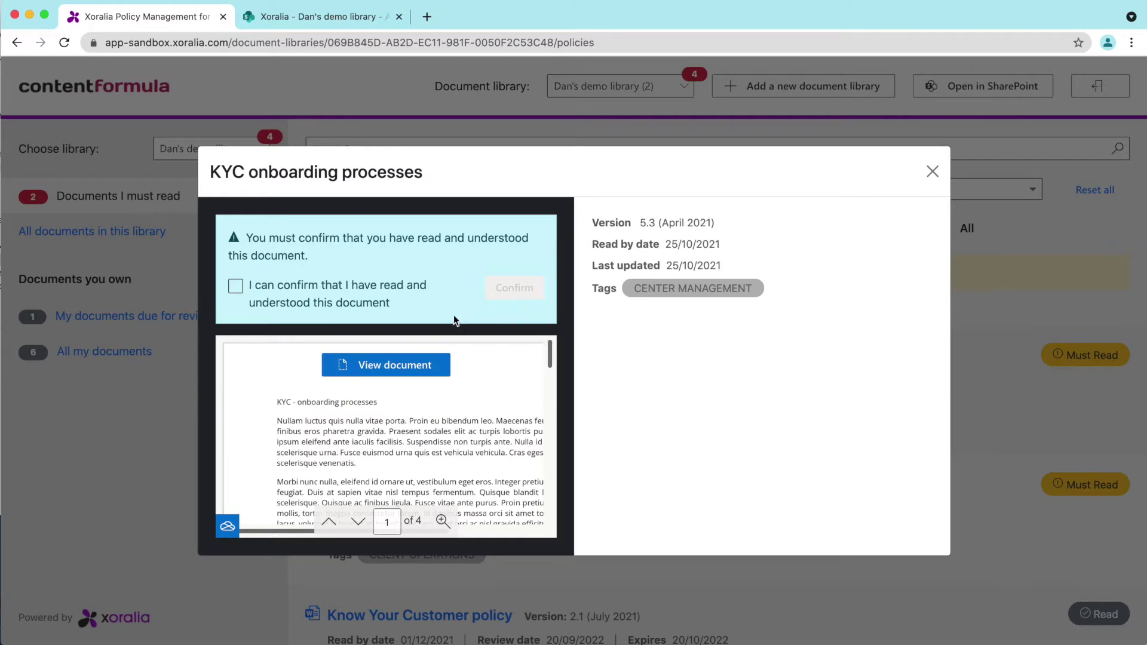
Read the full KYC onboarding processes document in OneDrive, then return to the policy tab
{"action": "left_click", "coordinate": [405, 369]}
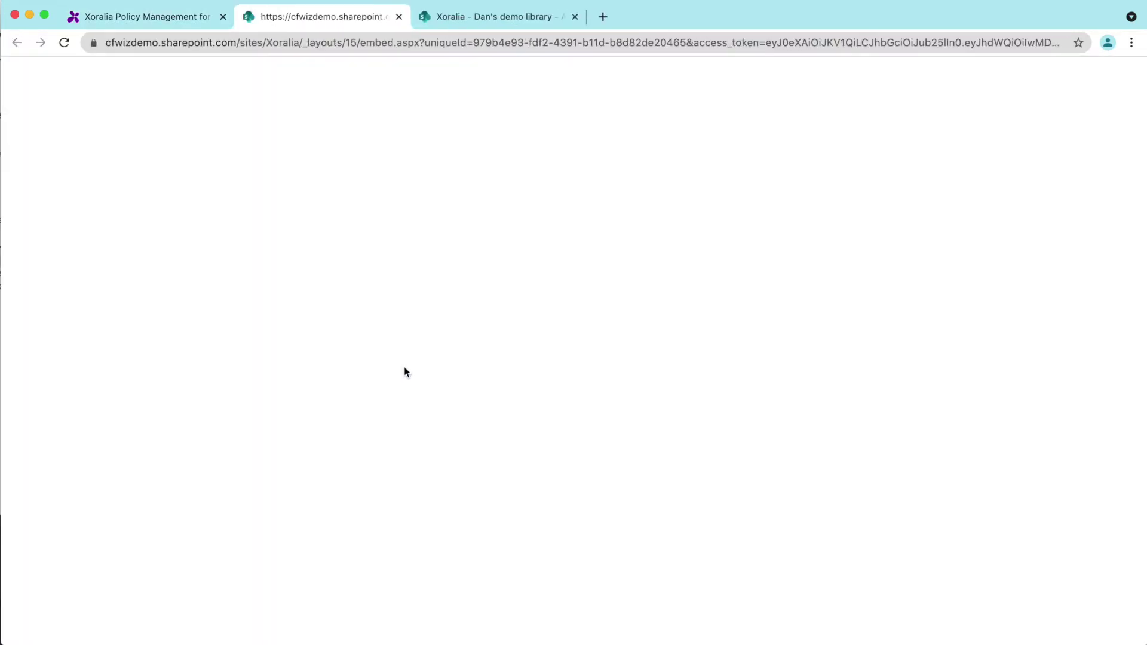
{"action": "scroll", "coordinate": [559, 294], "scroll_direction": "down", "scroll_amount": 5}
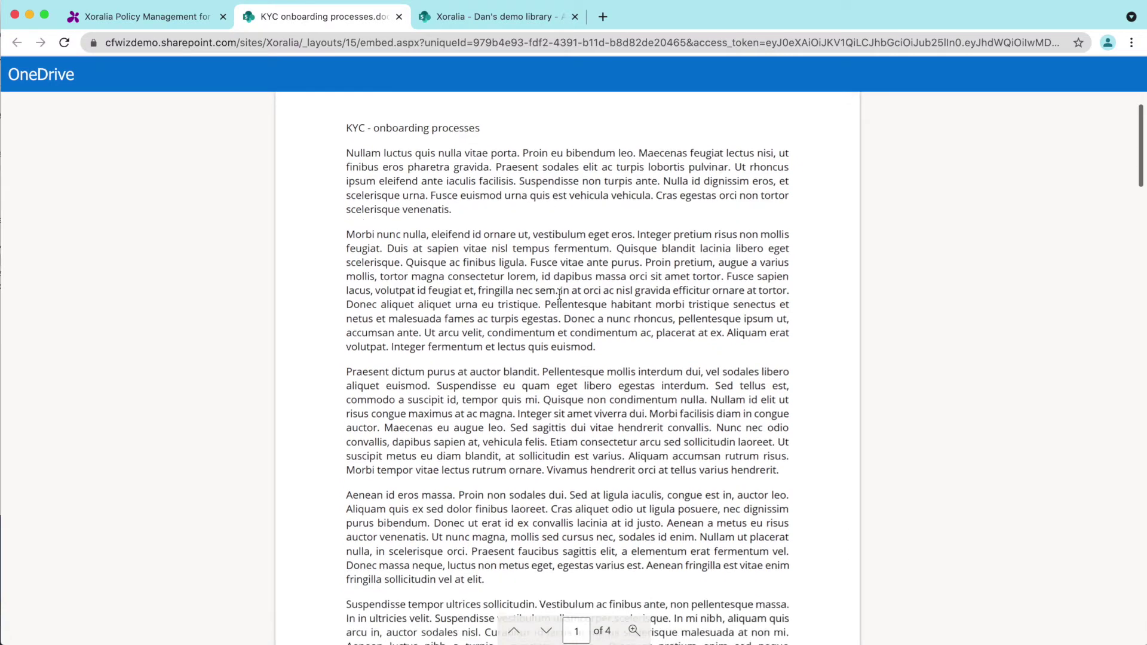
{"action": "scroll", "coordinate": [558, 294], "scroll_direction": "down", "scroll_amount": 7}
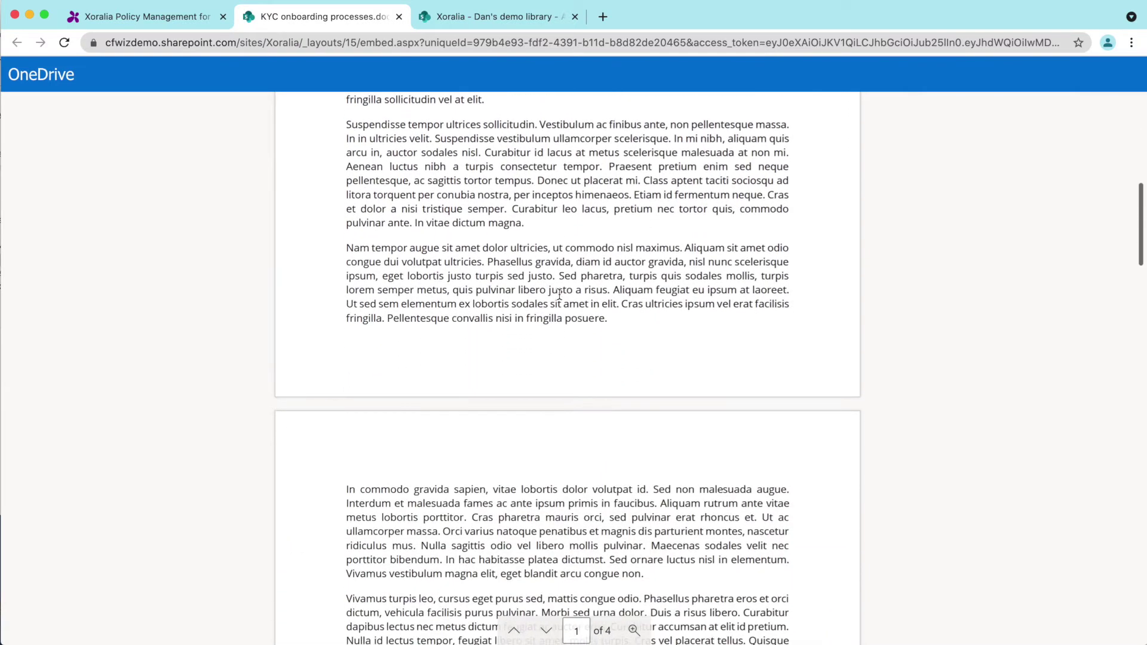
{"action": "left_click", "coordinate": [134, 19]}
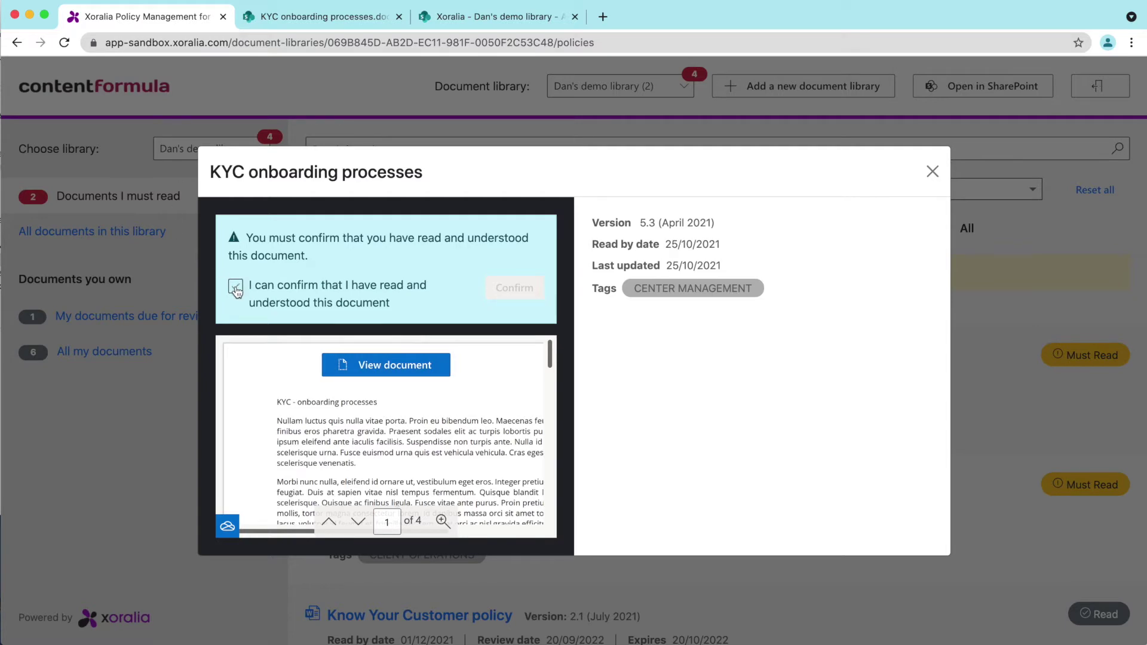
Confirm KYC onboarding processes as read and understood, then list All my documents
{"action": "left_click", "coordinate": [235, 286]}
{"action": "left_click", "coordinate": [514, 288]}
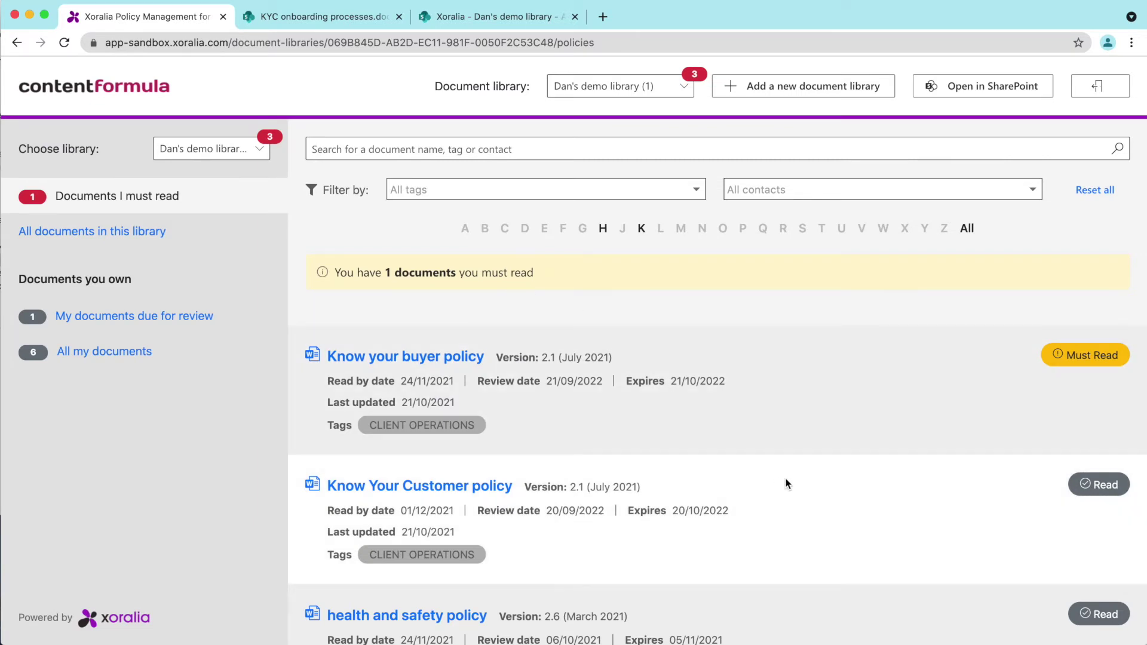
{"action": "scroll", "coordinate": [787, 482], "scroll_direction": "down", "scroll_amount": 5}
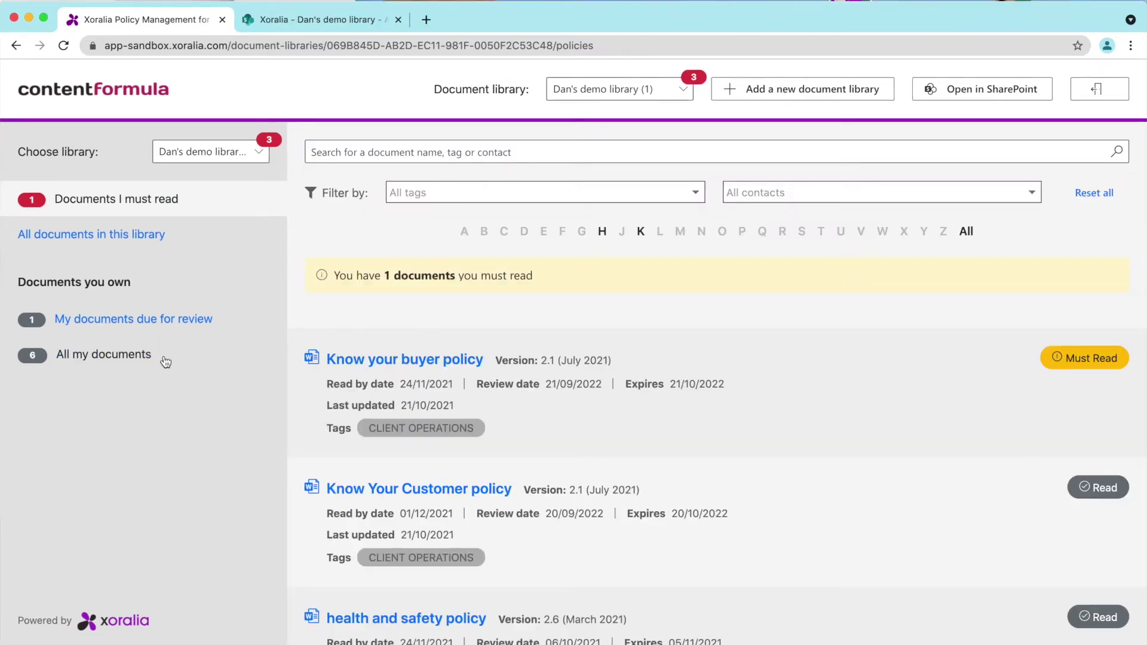
{"action": "left_click", "coordinate": [164, 356]}
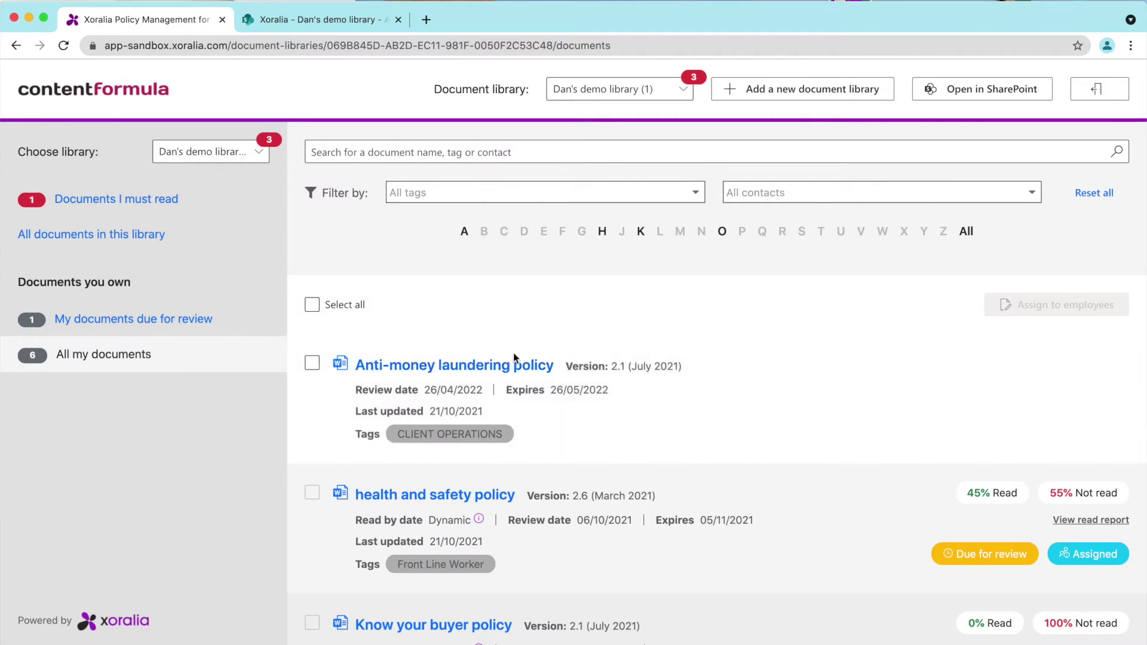
{"action": "scroll", "coordinate": [548, 350], "scroll_direction": "down", "scroll_amount": 5}
{"action": "scroll", "coordinate": [549, 352], "scroll_direction": "up", "scroll_amount": 5}
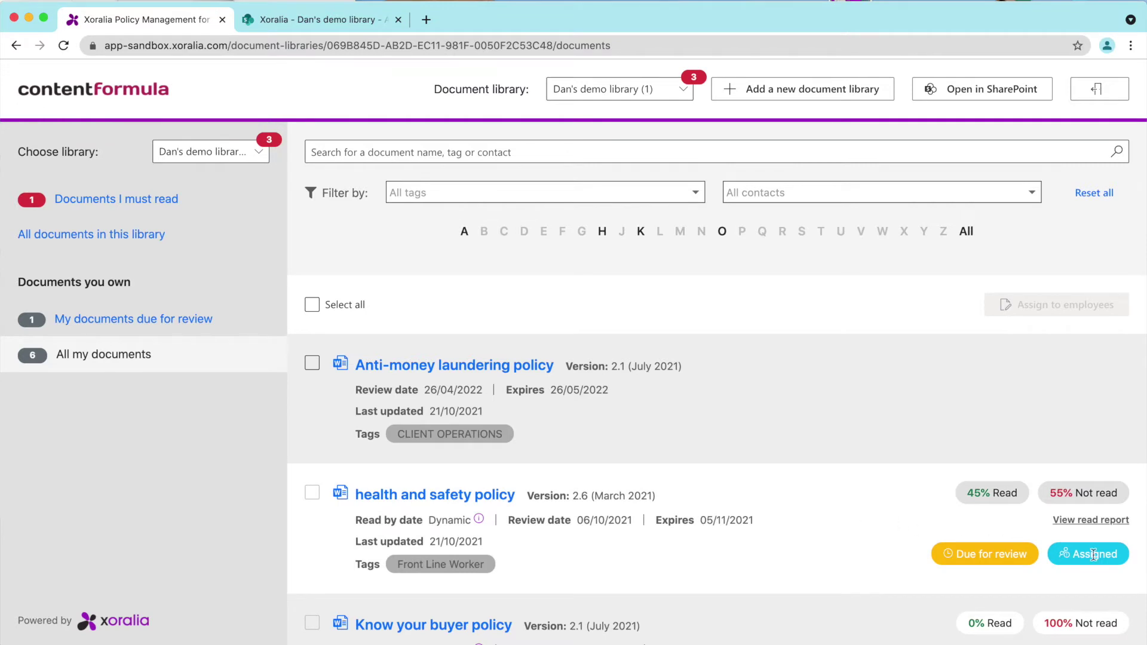
{"action": "scroll", "coordinate": [1094, 554], "scroll_direction": "down", "scroll_amount": 4}
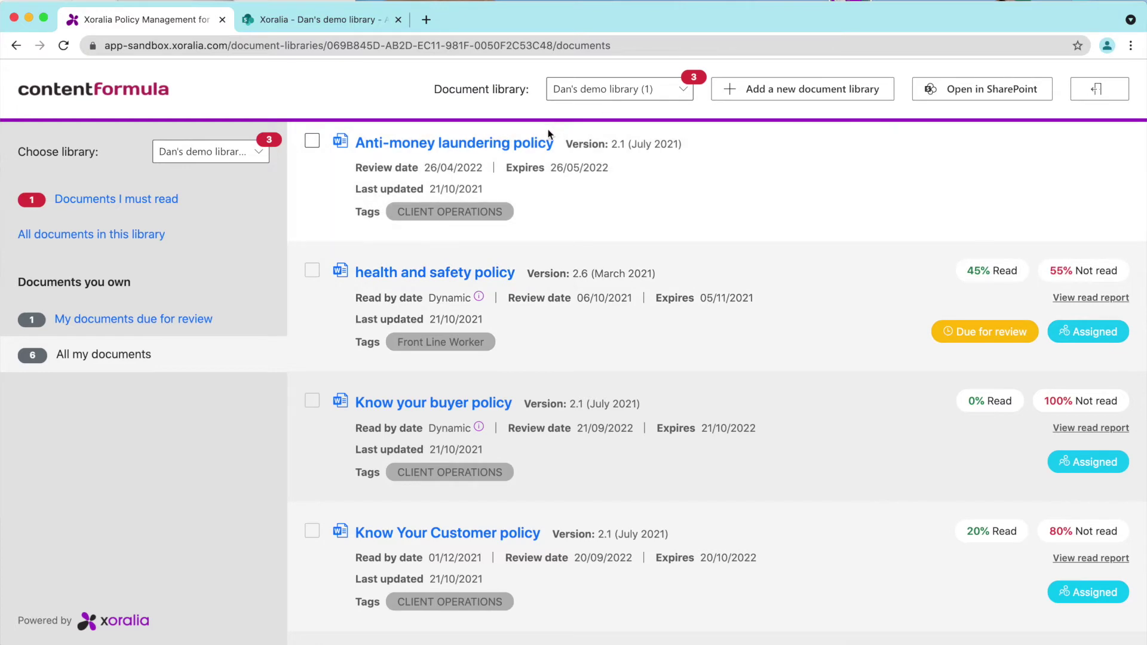
Assign the Anti-money laundering policy to the Call_centre_staff group
{"action": "left_click", "coordinate": [501, 146]}
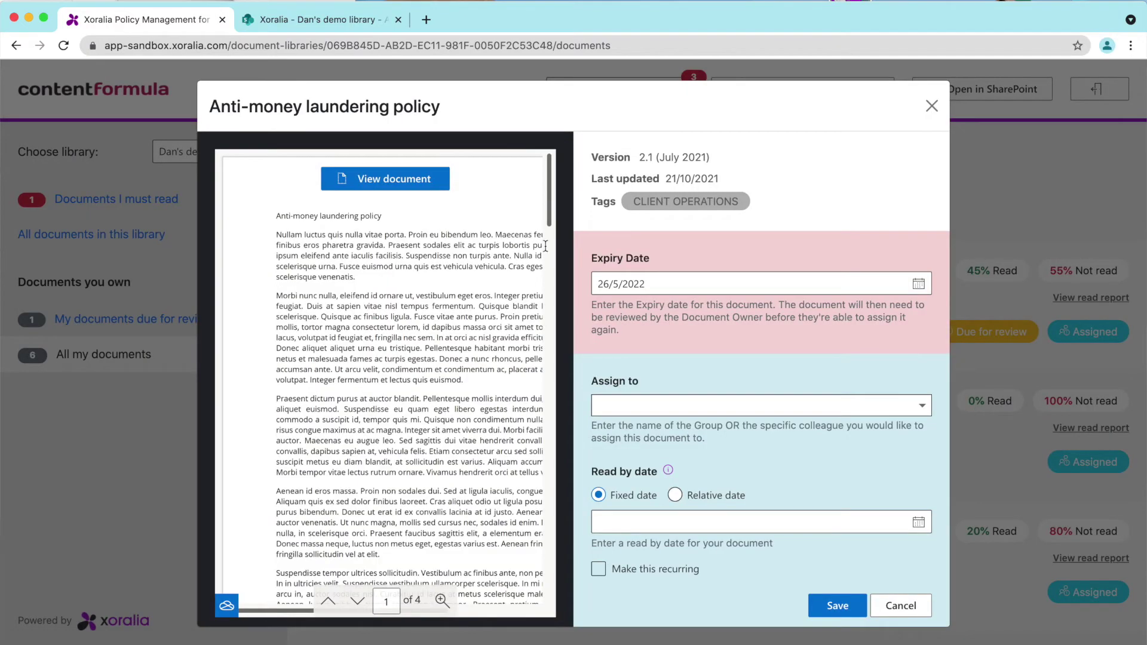
{"action": "left_click", "coordinate": [617, 407]}
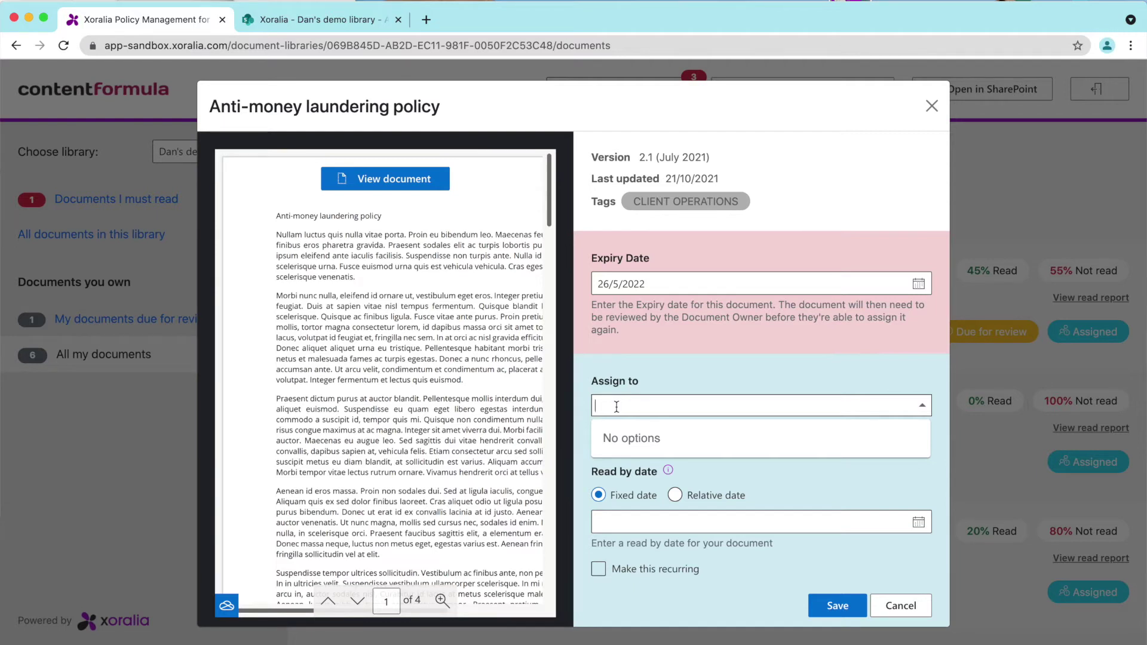
{"action": "type", "text": "Call"}
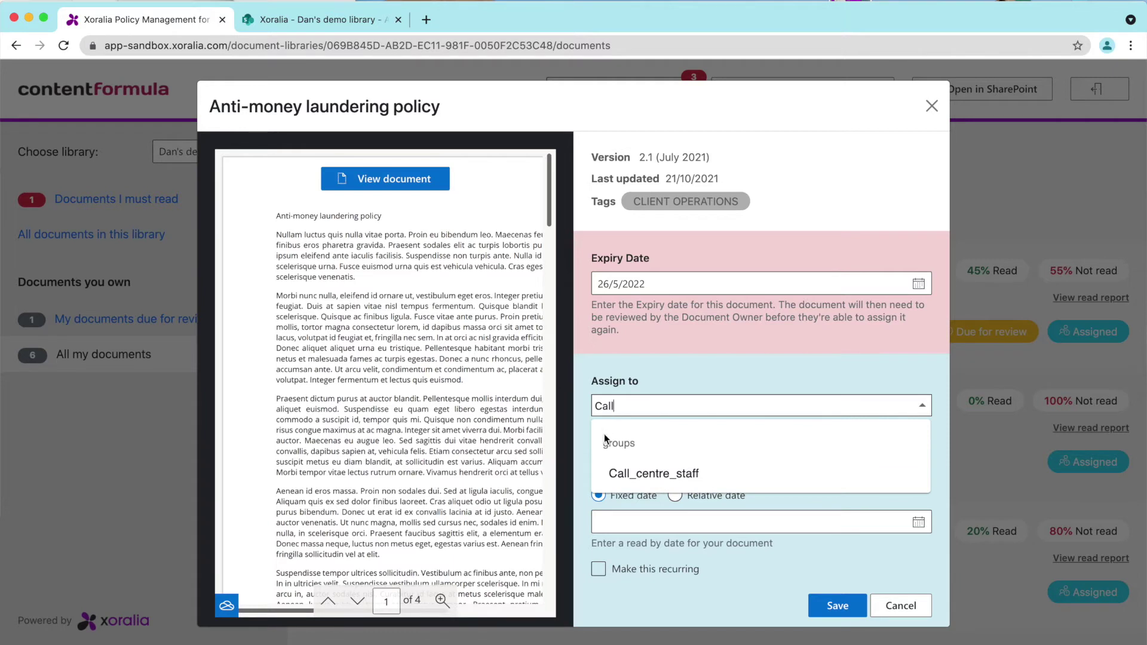
{"action": "left_click", "coordinate": [637, 473]}
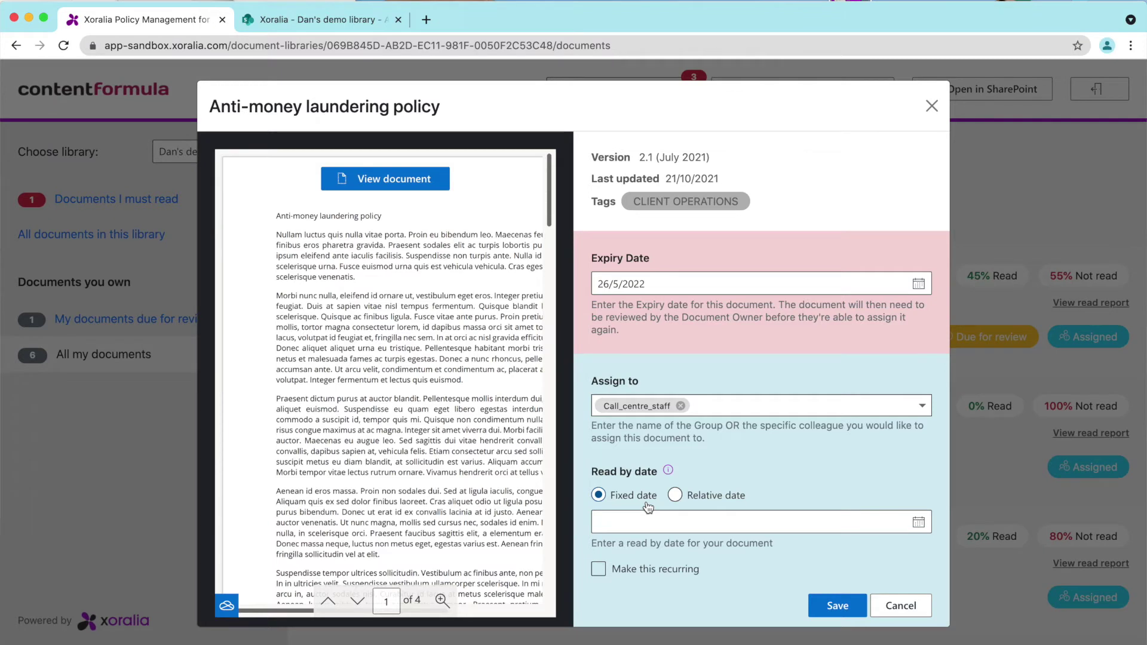
Set a relative read-by date of 30 days after assignment
{"action": "left_click", "coordinate": [725, 505]}
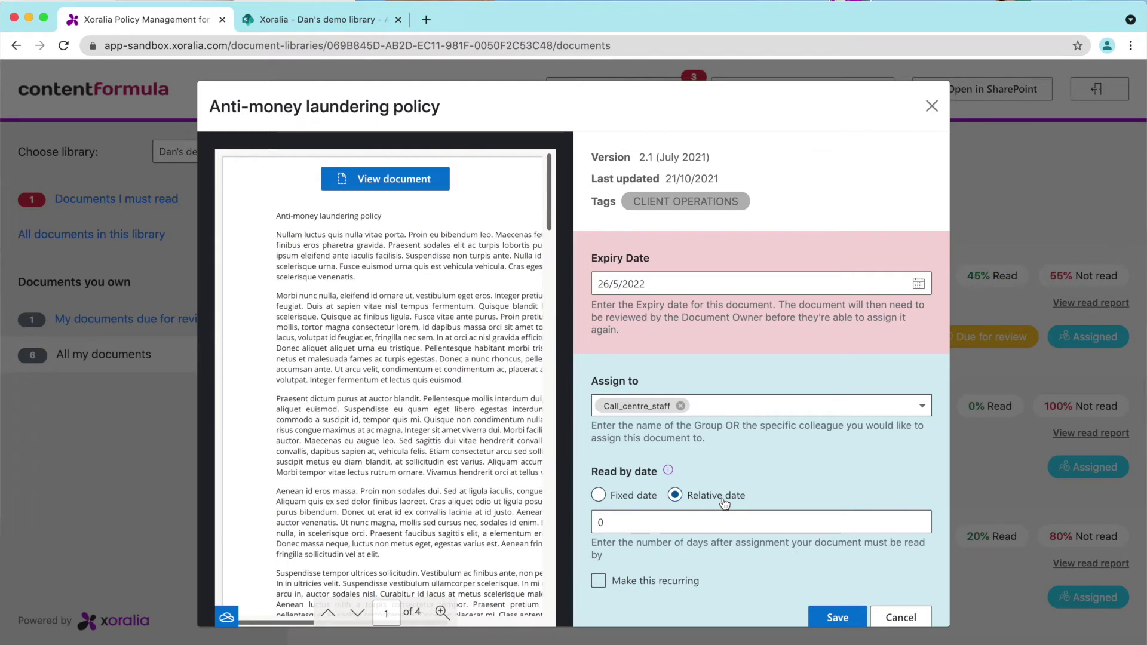
{"action": "left_click", "coordinate": [706, 523]}
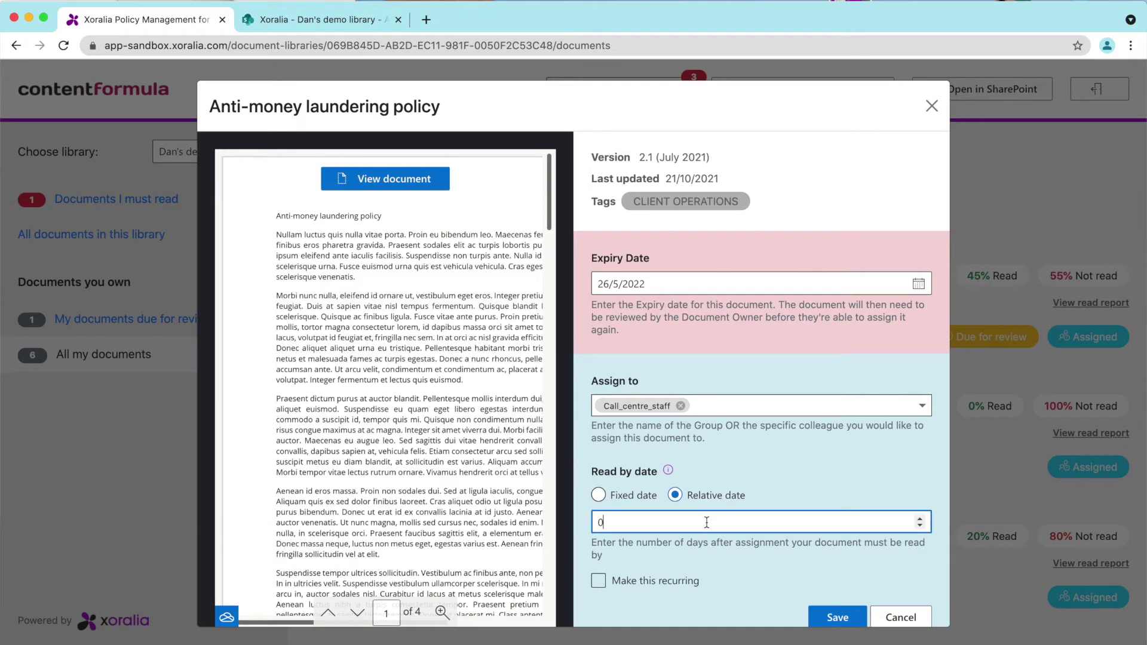
{"action": "key", "text": "BackSpace"}
{"action": "type", "text": "30"}
{"action": "scroll", "coordinate": [643, 590], "scroll_direction": "down", "scroll_amount": 1}
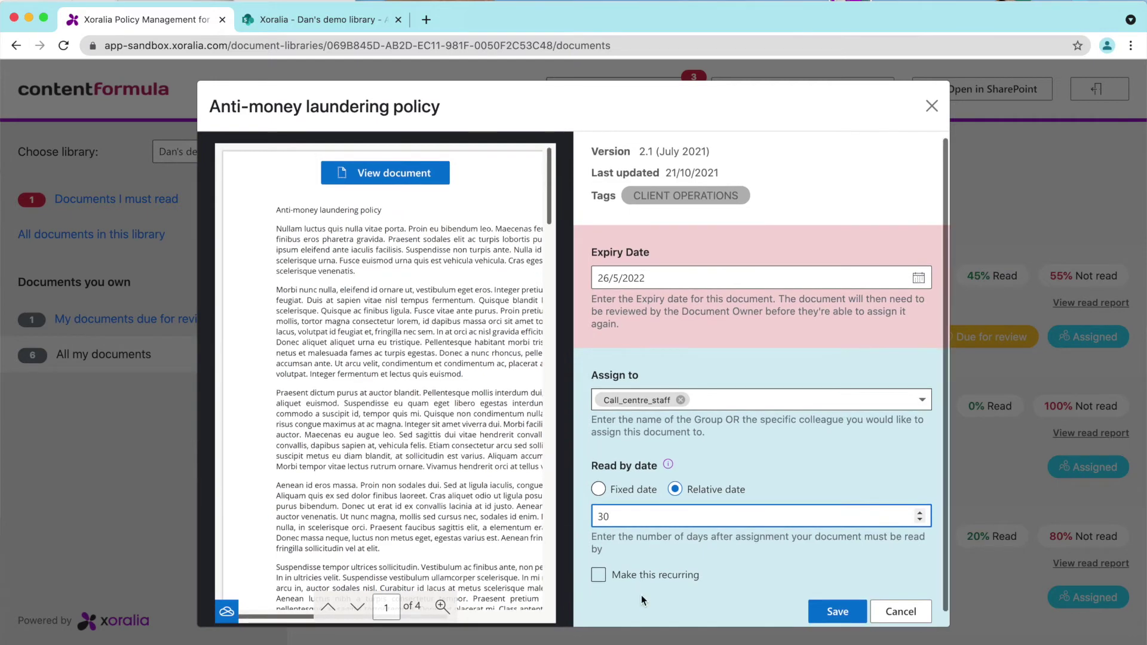
Make the Anti-money laundering assignment recur every 365 days and save it
{"action": "left_click", "coordinate": [674, 584]}
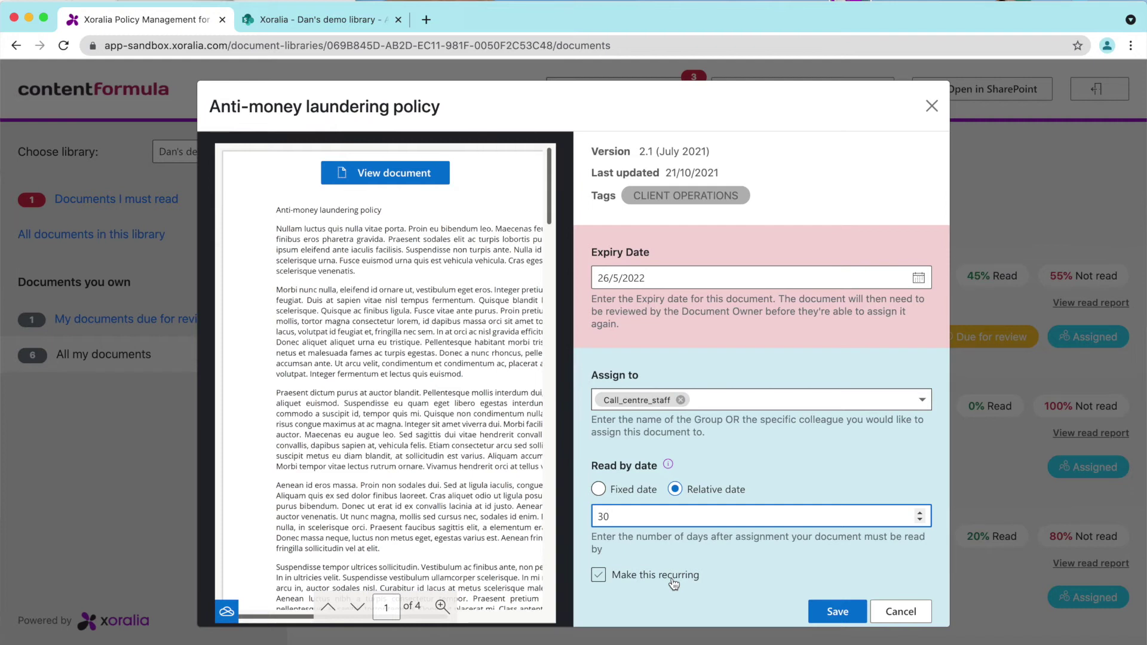
{"action": "left_click", "coordinate": [645, 579]}
{"action": "left_click", "coordinate": [689, 606]}
{"action": "type", "text": "365"}
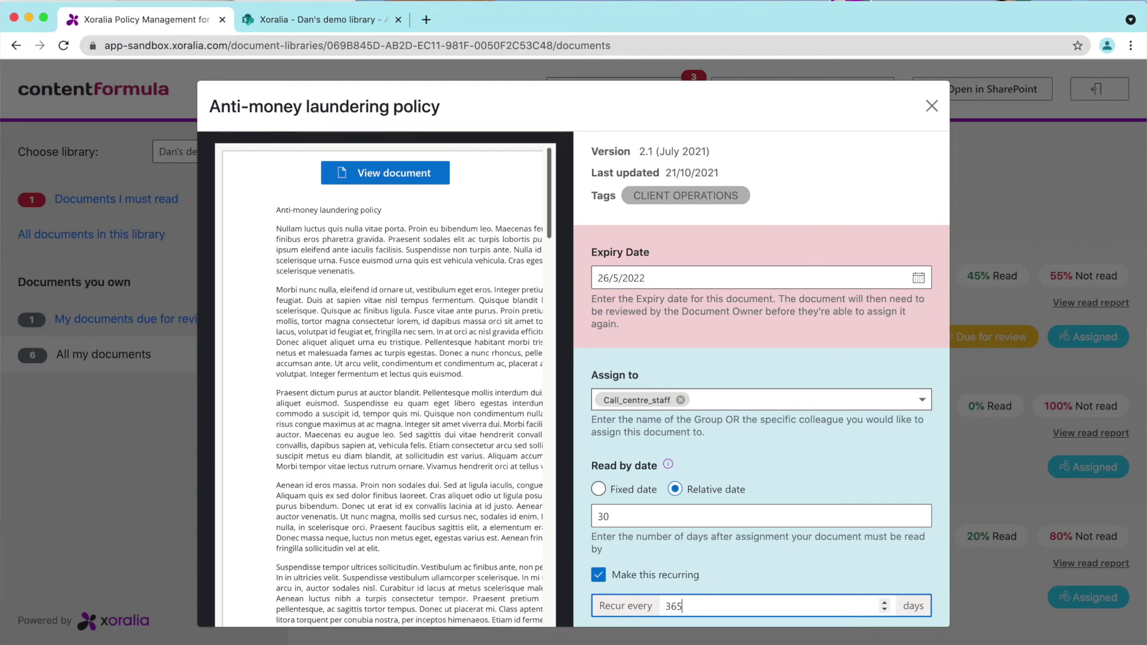
{"action": "scroll", "coordinate": [741, 554], "scroll_direction": "down", "scroll_amount": 2}
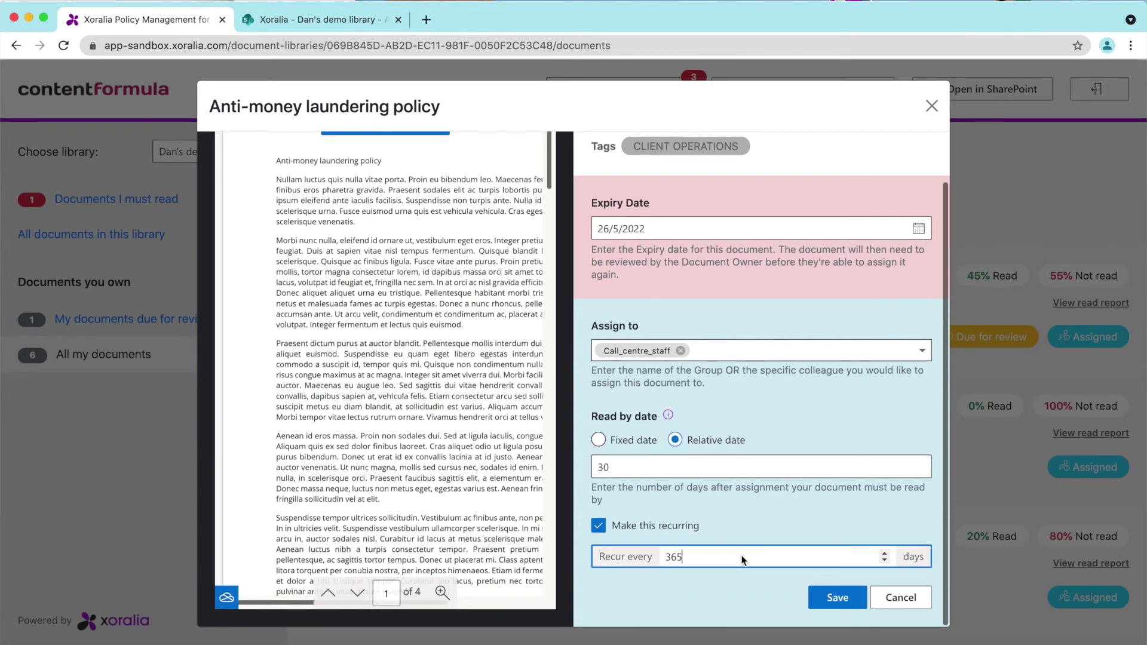
{"action": "left_click", "coordinate": [837, 600]}
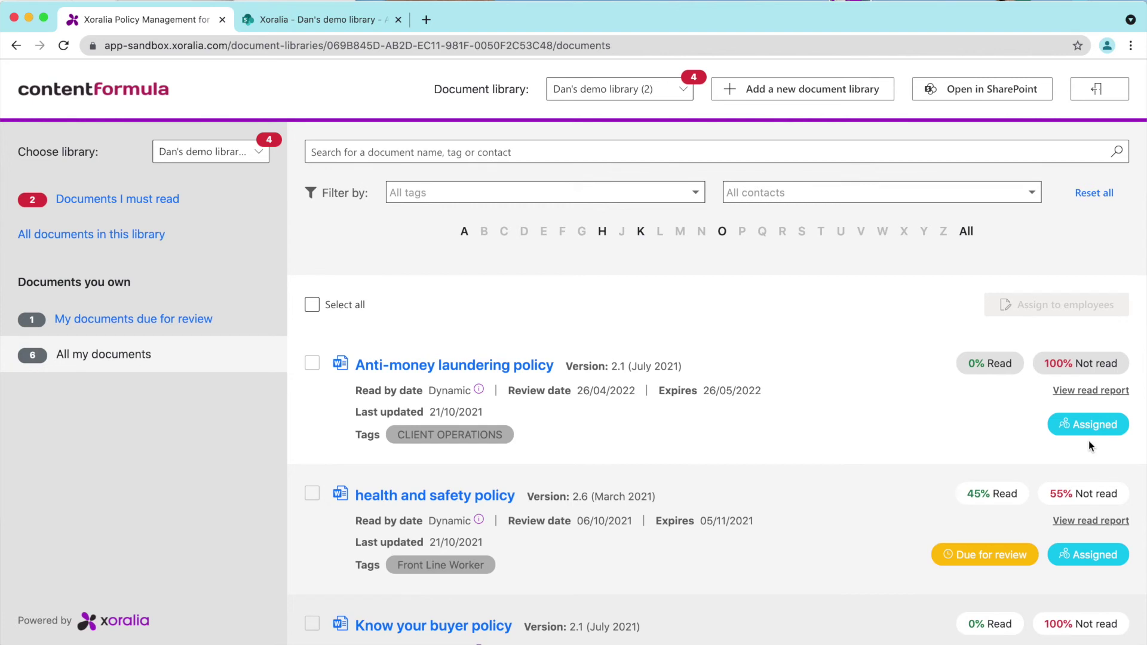
Open the read report from the health and safety policy card
{"action": "scroll", "coordinate": [1089, 446], "scroll_direction": "down", "scroll_amount": 1}
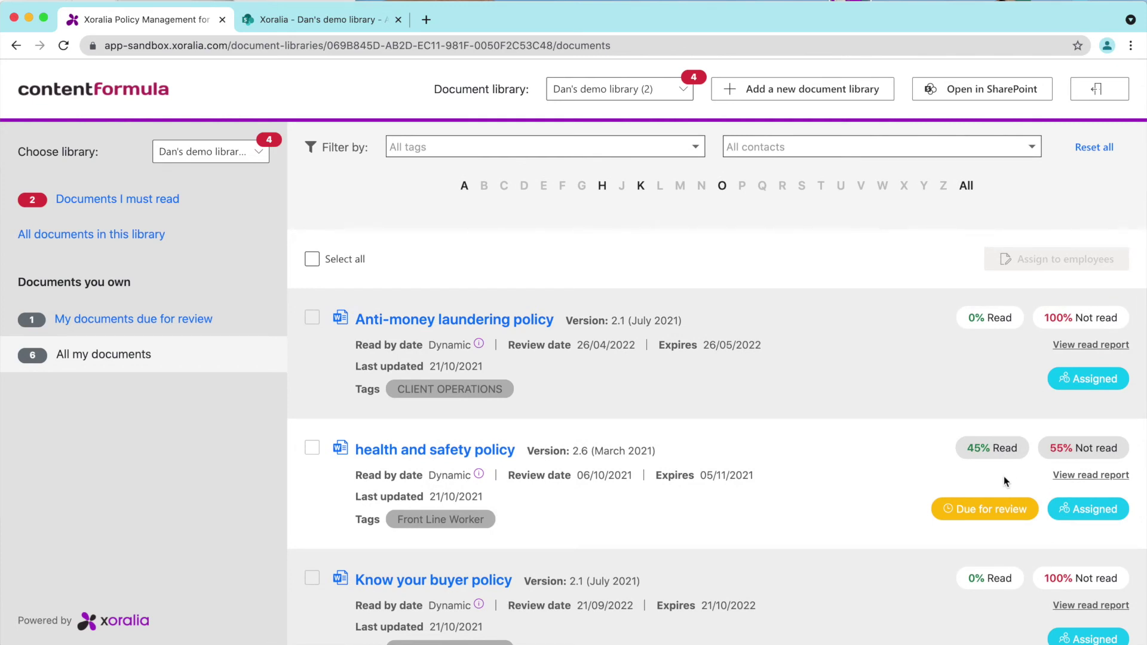
{"action": "left_click", "coordinate": [1102, 475]}
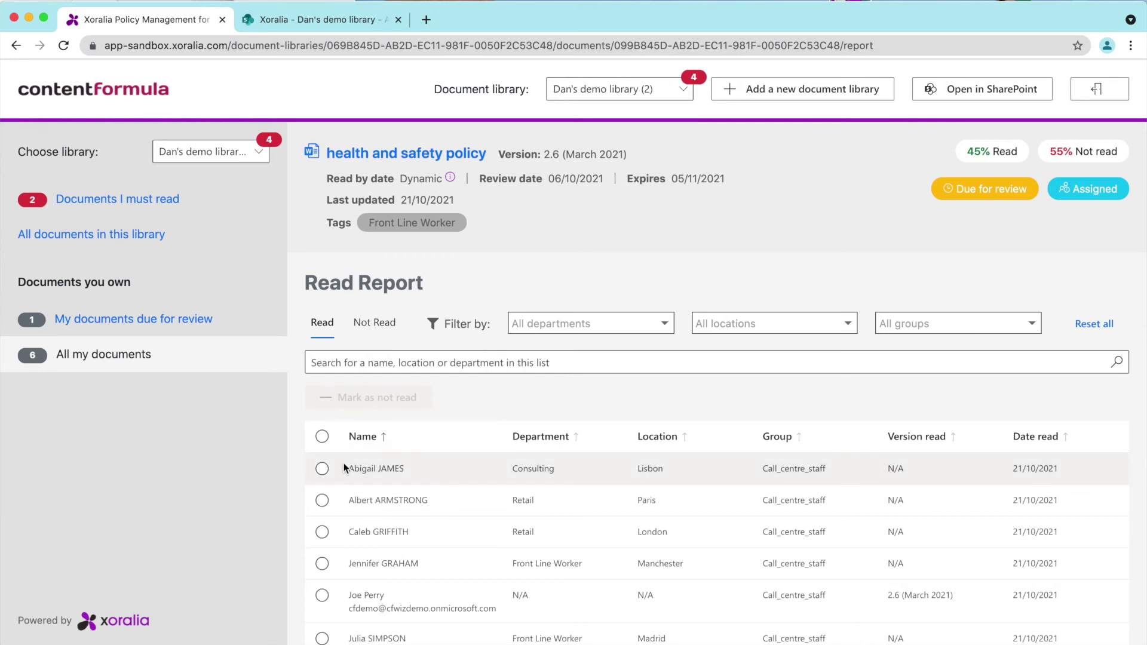
List the Not Read staff, start a reminder to the first one, then close it unsent
{"action": "left_click", "coordinate": [373, 321]}
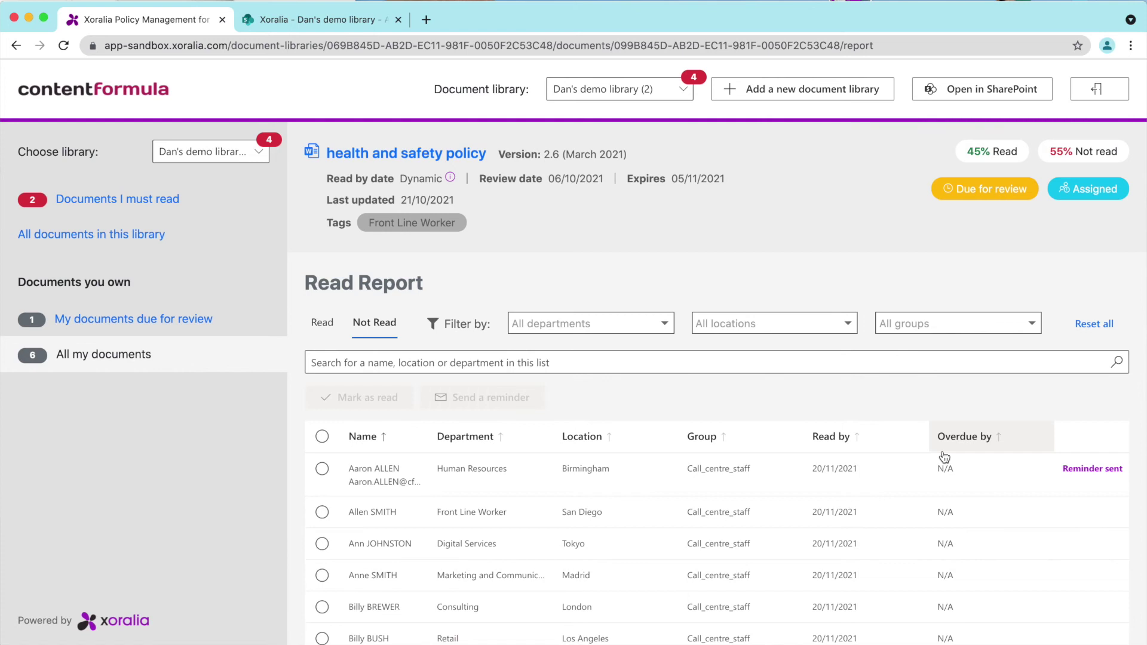
{"action": "left_click", "coordinate": [322, 468]}
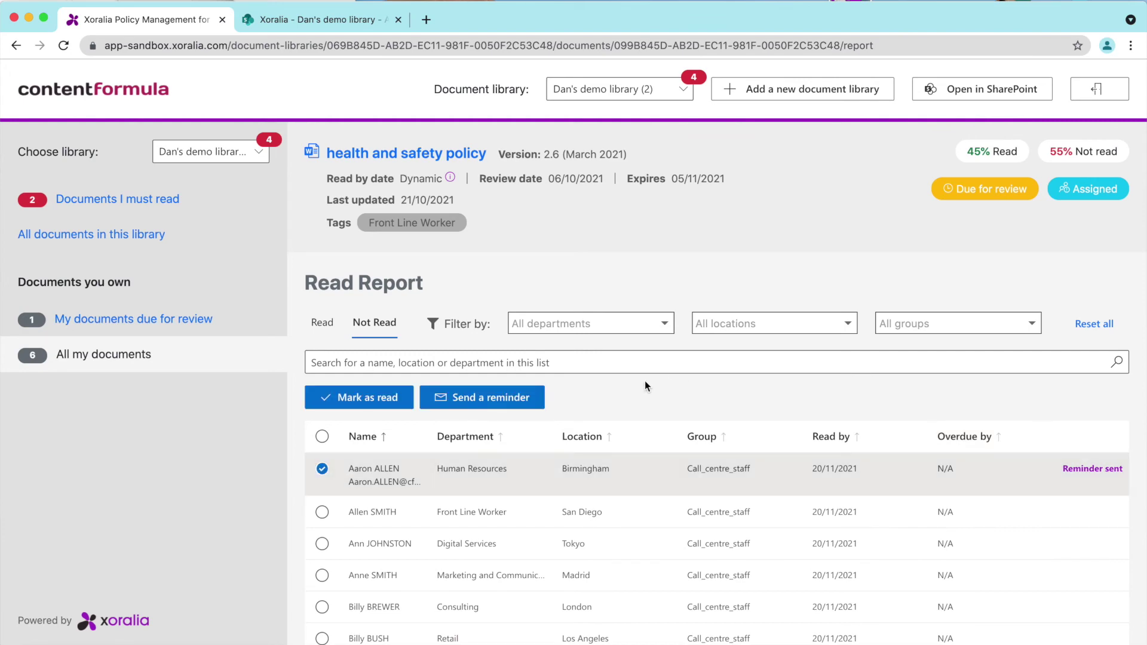
{"action": "left_click", "coordinate": [453, 398]}
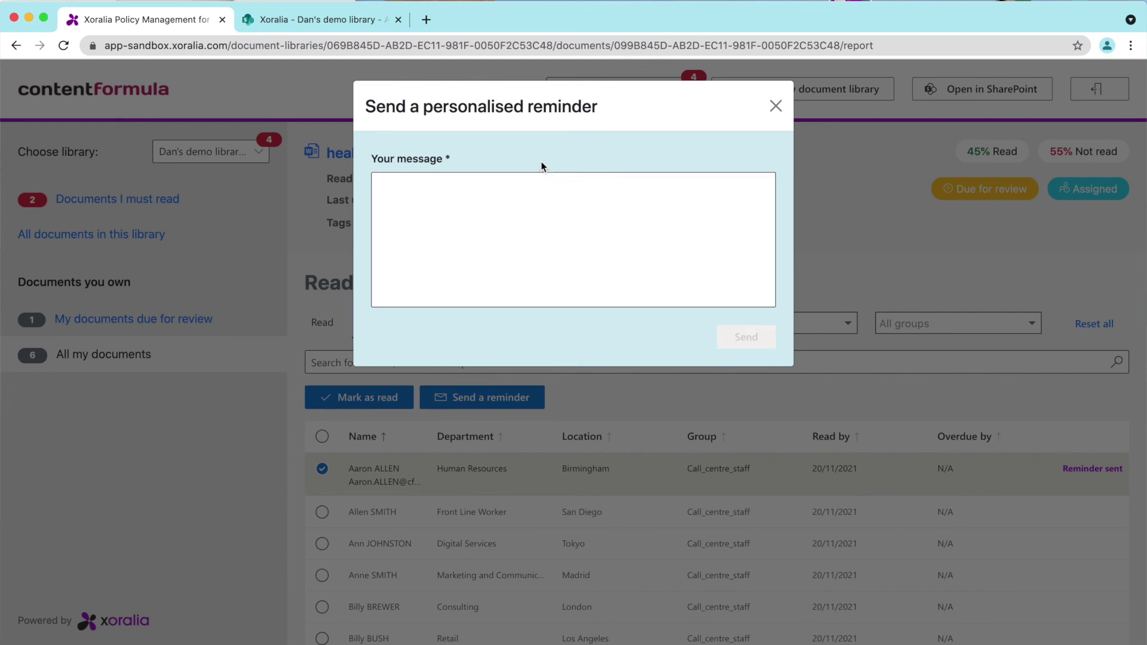
{"action": "left_click", "coordinate": [775, 106]}
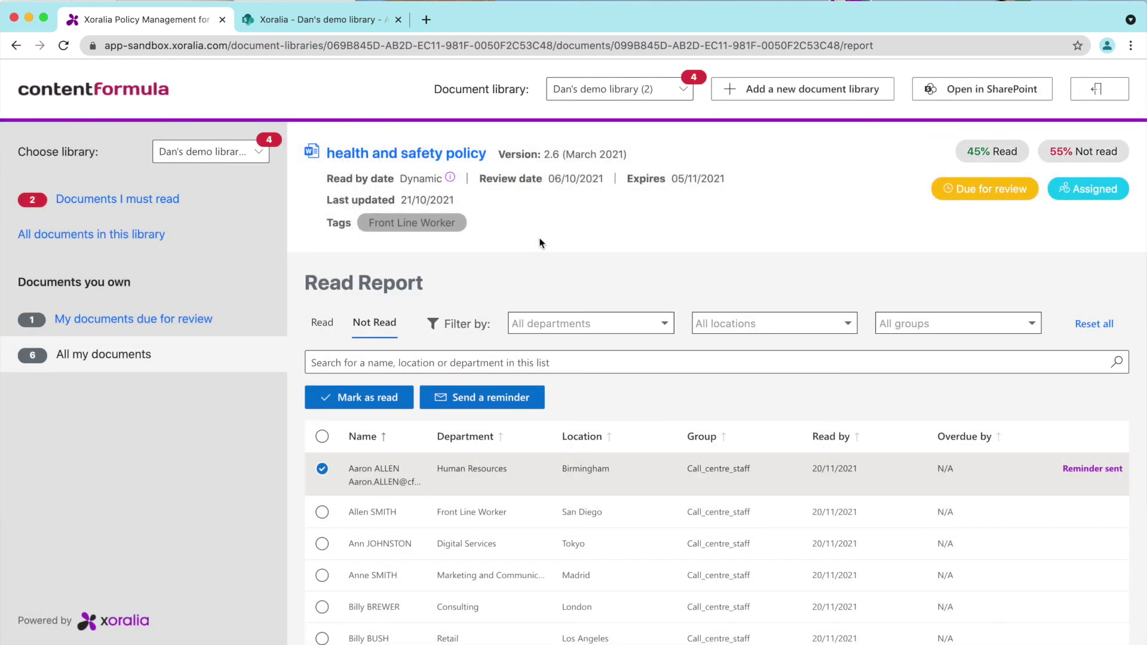